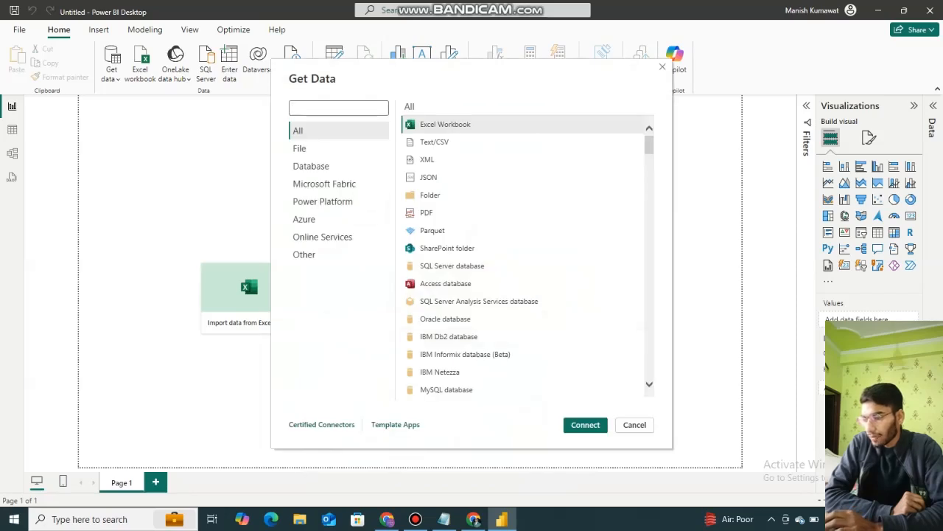
# - Try to connect to a PostgreSQL database as the data source, entering the database account's password
pyautogui.click(338, 165)
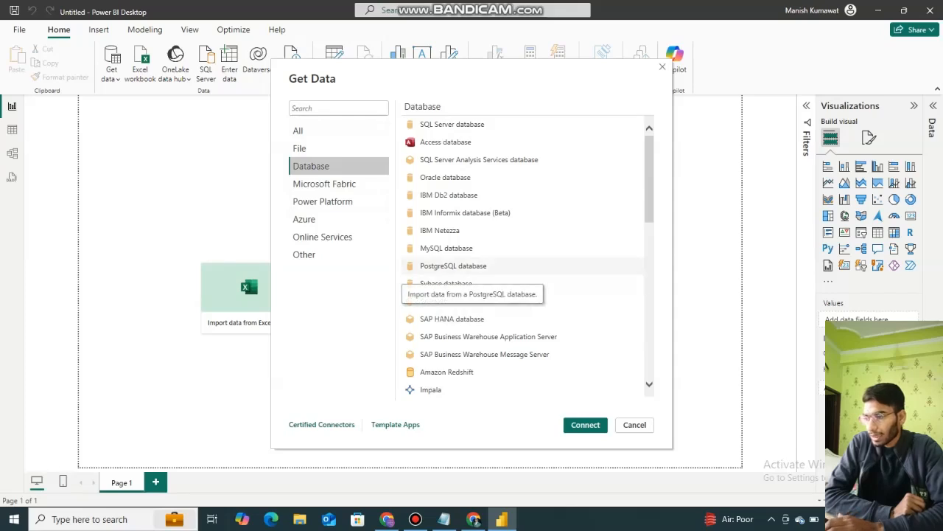
pyautogui.click(453, 266)
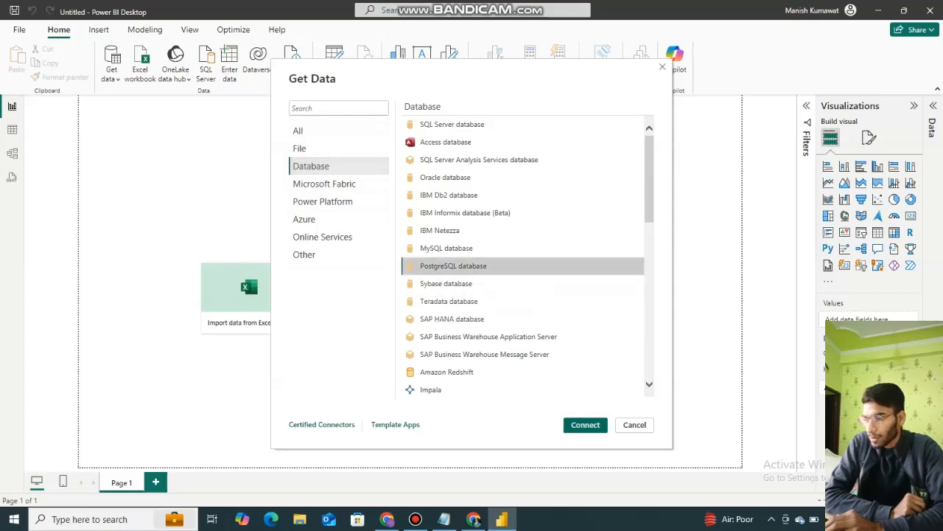
pyautogui.click(568, 426)
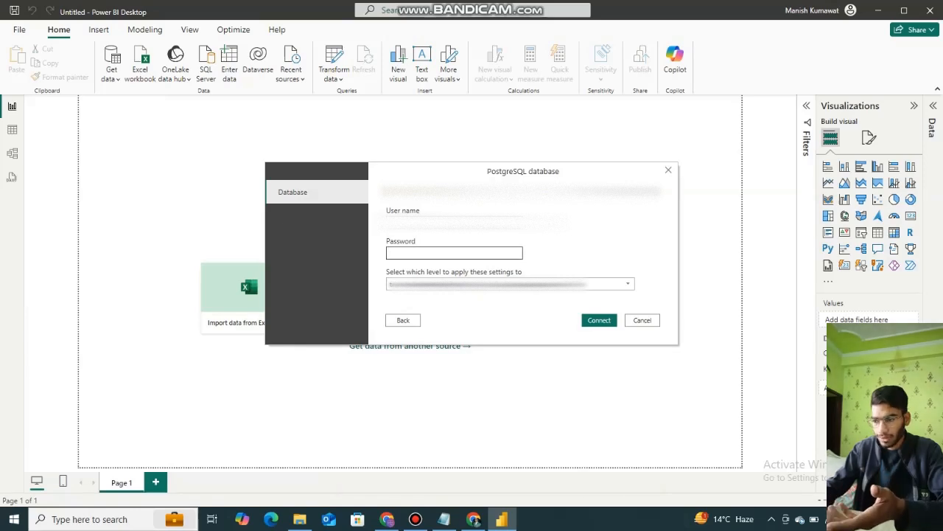
pyautogui.hotkey('ctrl', 'v')
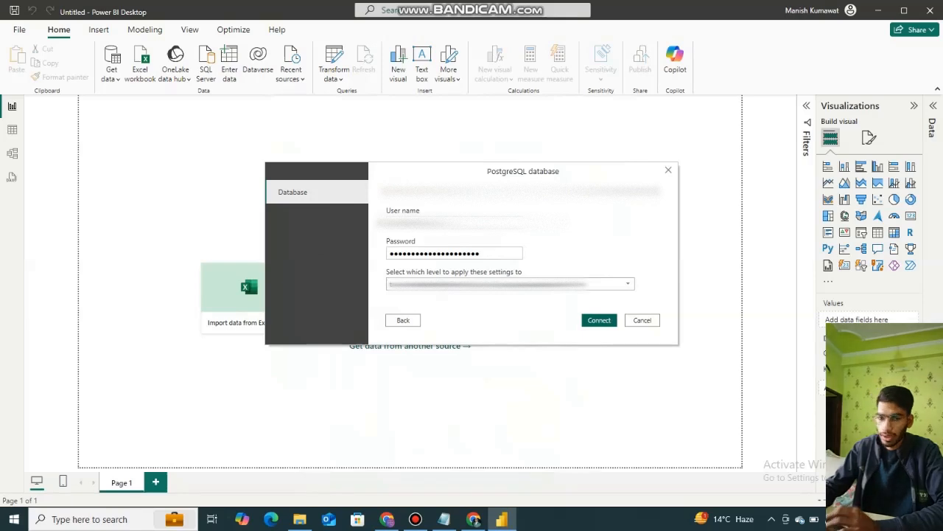
pyautogui.press('Return')
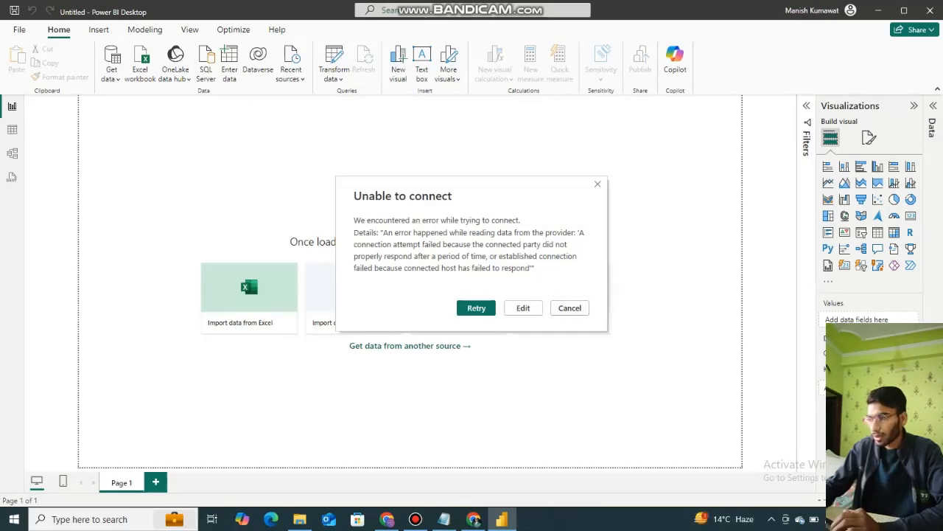
# - Switch to Chrome and download the PostgreSQL 17.2 Windows x86-64 installer from the EDB page linked on postgresql.org
pyautogui.click(474, 519)
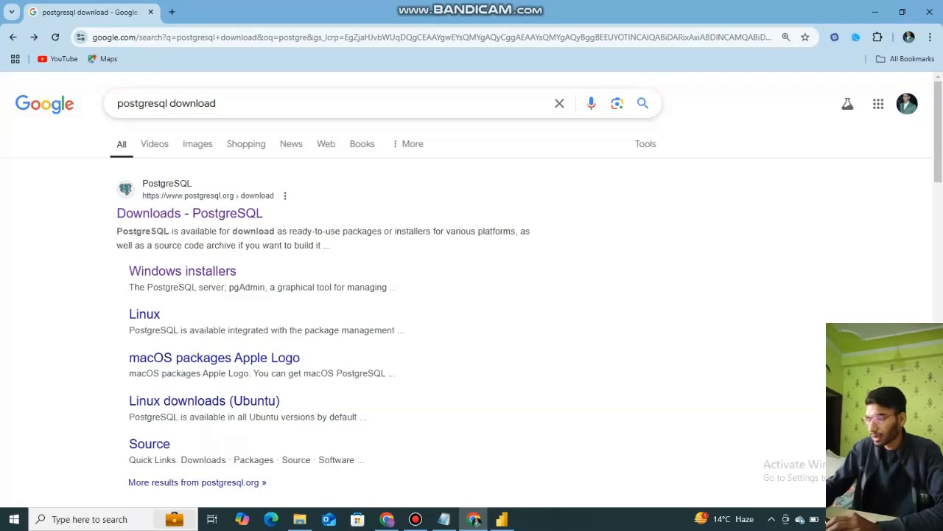
pyautogui.click(189, 213)
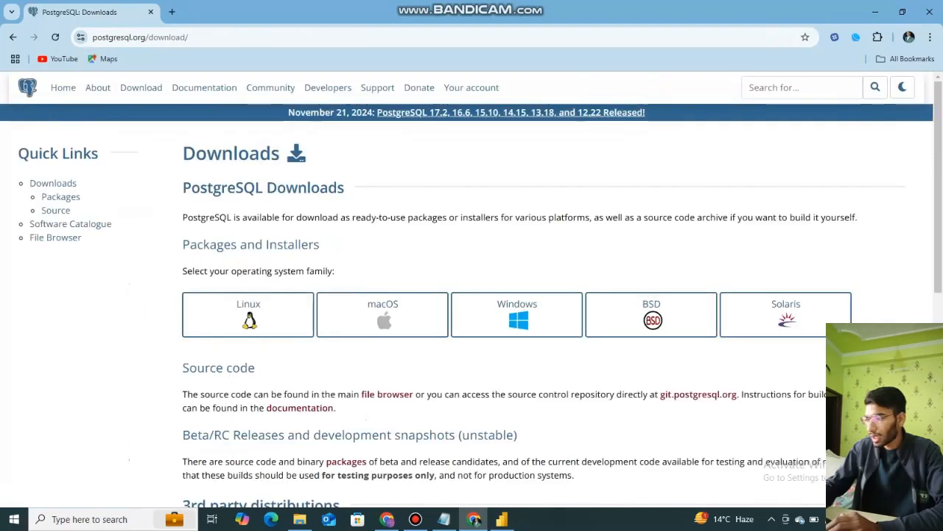
pyautogui.click(517, 314)
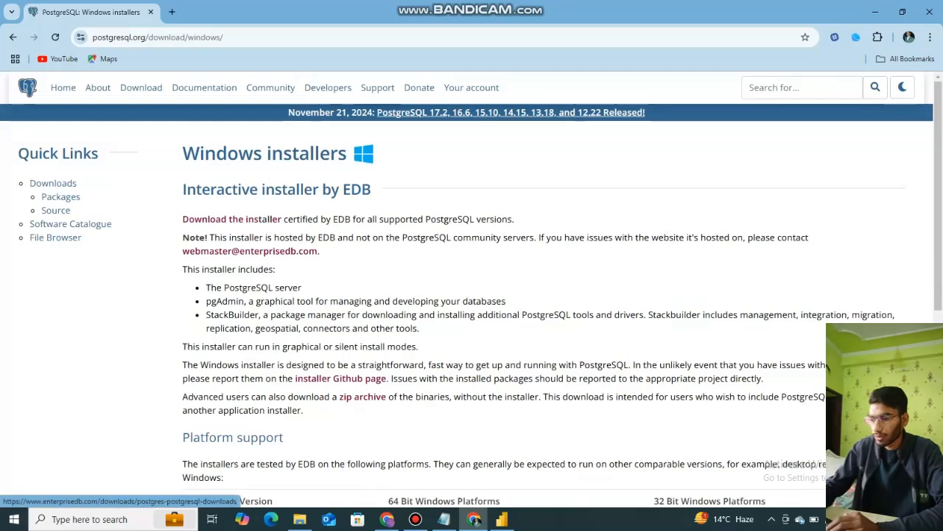
pyautogui.click(232, 219)
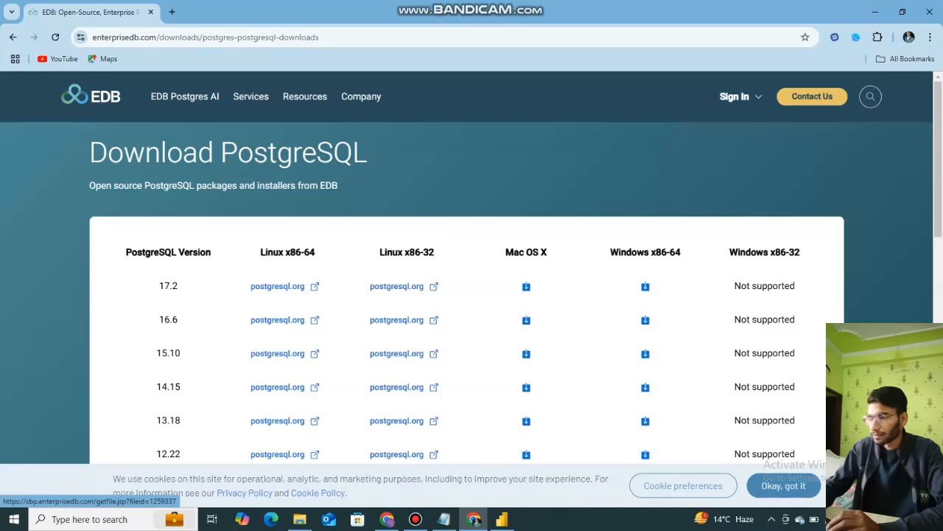
pyautogui.click(645, 286)
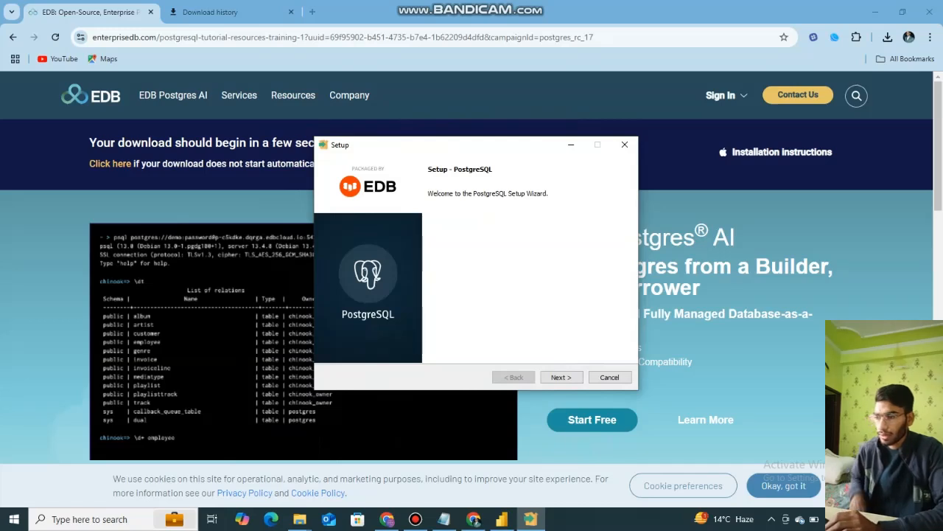
# - Accept the default installation directory, all four components and the default data directory in the PostgreSQL setup
pyautogui.click(561, 376)
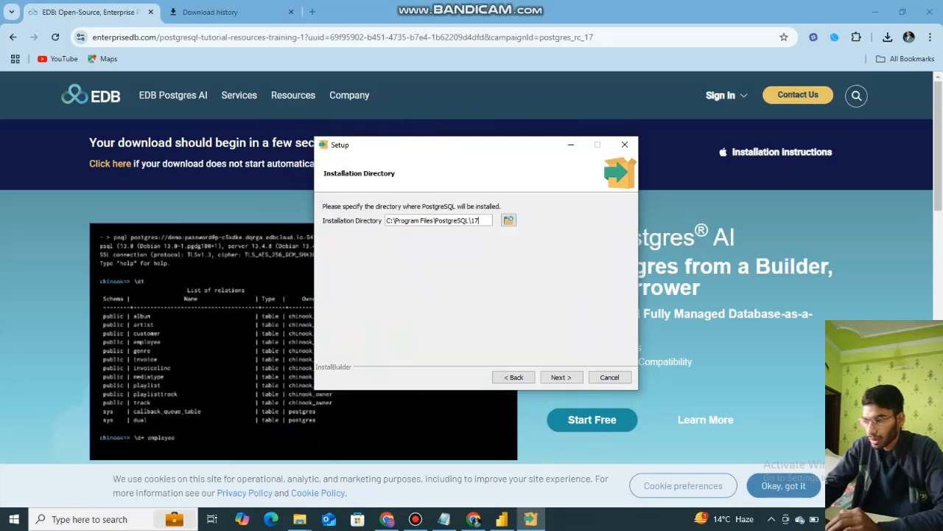
pyautogui.click(560, 376)
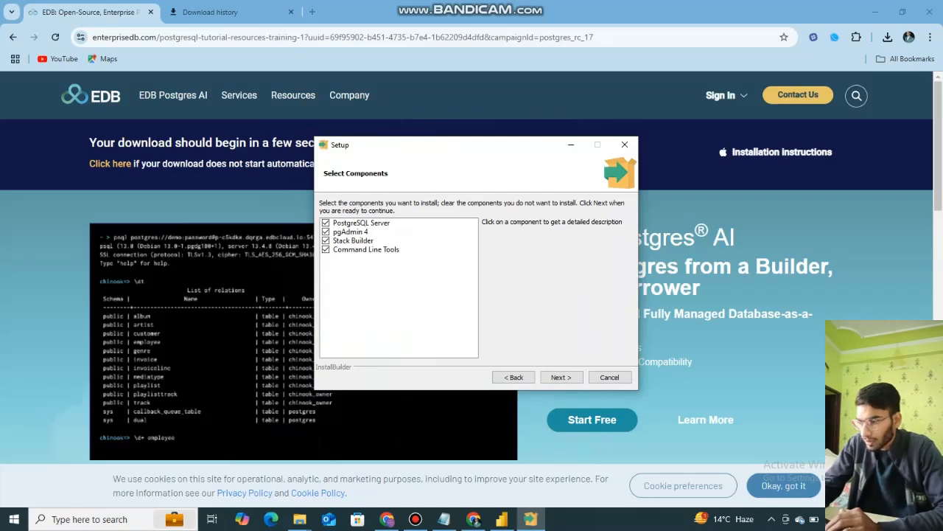
pyautogui.click(561, 377)
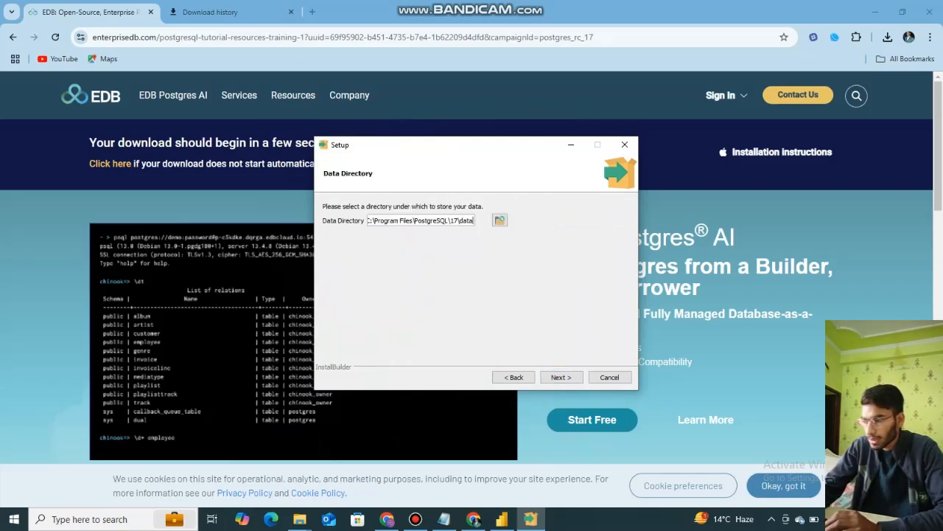
pyautogui.click(561, 377)
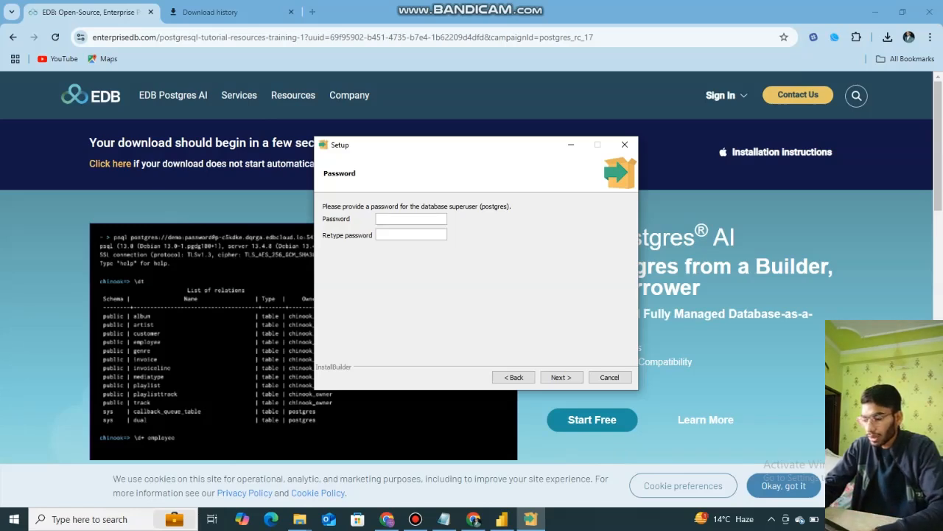
# - Set and retype the password for the database superuser, and submit it
pyautogui.write('a')
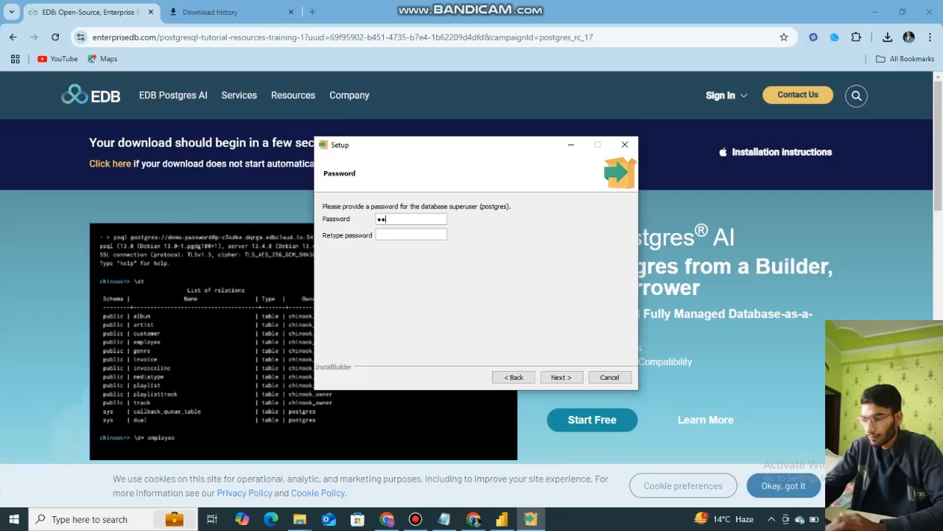
pyautogui.write('a')
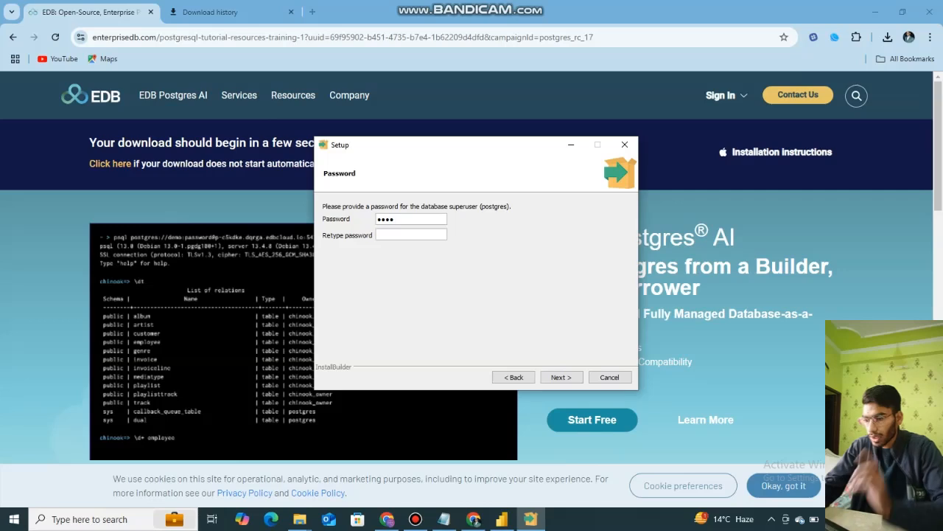
pyautogui.write('aaaa')
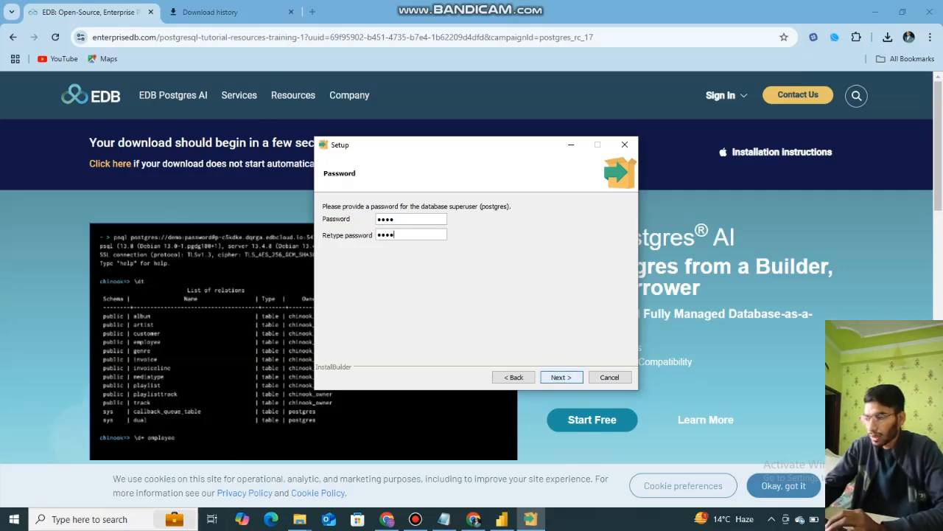
pyautogui.press('Return')
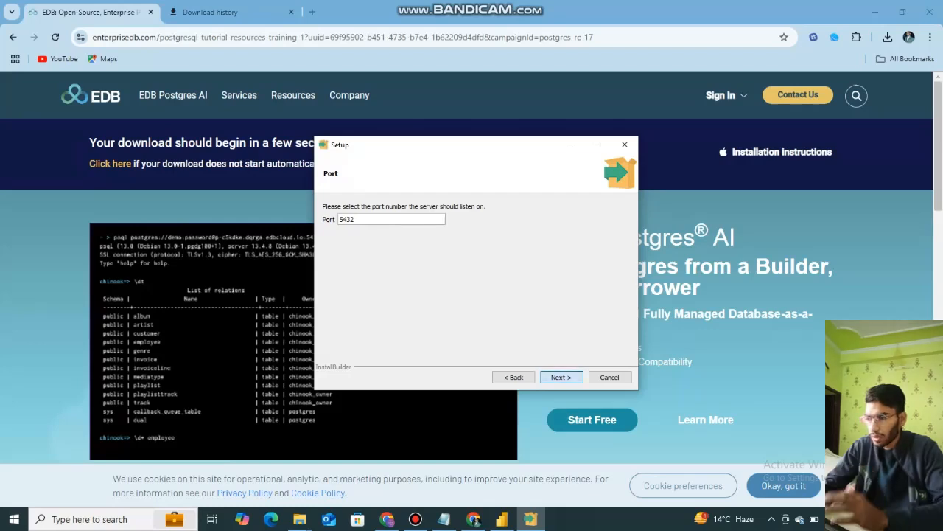
# - Keep port 5432 and the default locale, accept the installation summary and install PostgreSQL
pyautogui.press('Return')
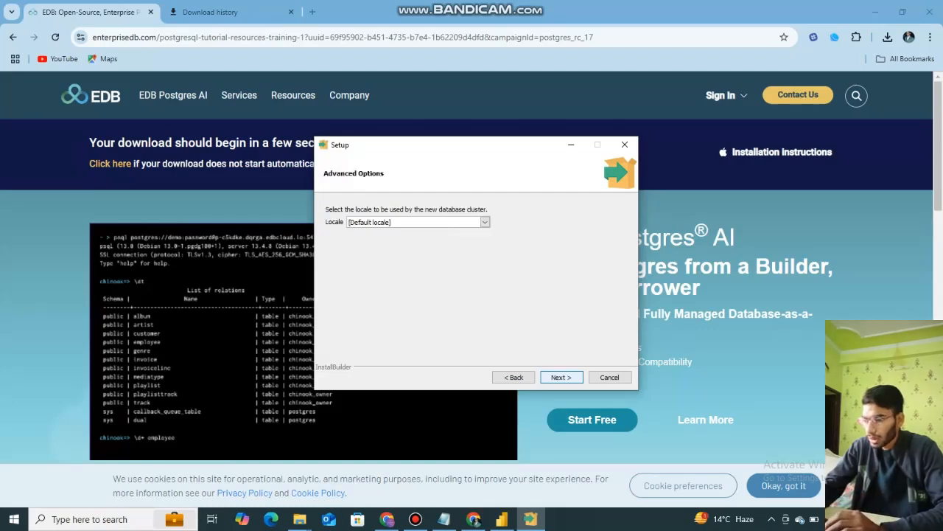
pyautogui.press('Return')
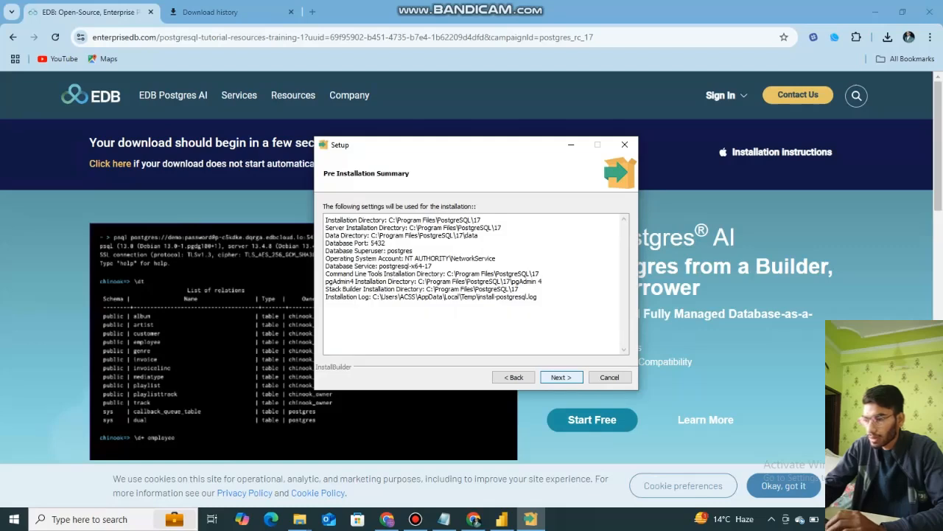
pyautogui.press('Return')
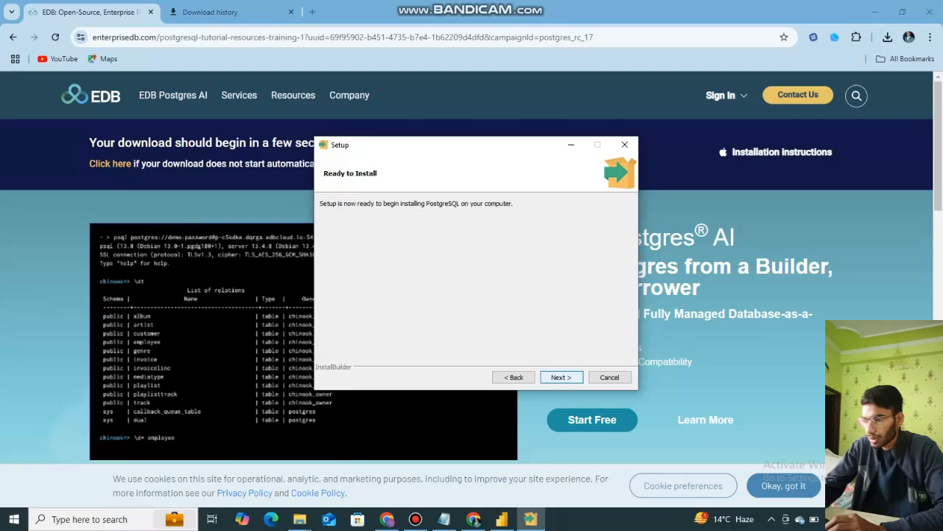
pyautogui.press('Return')
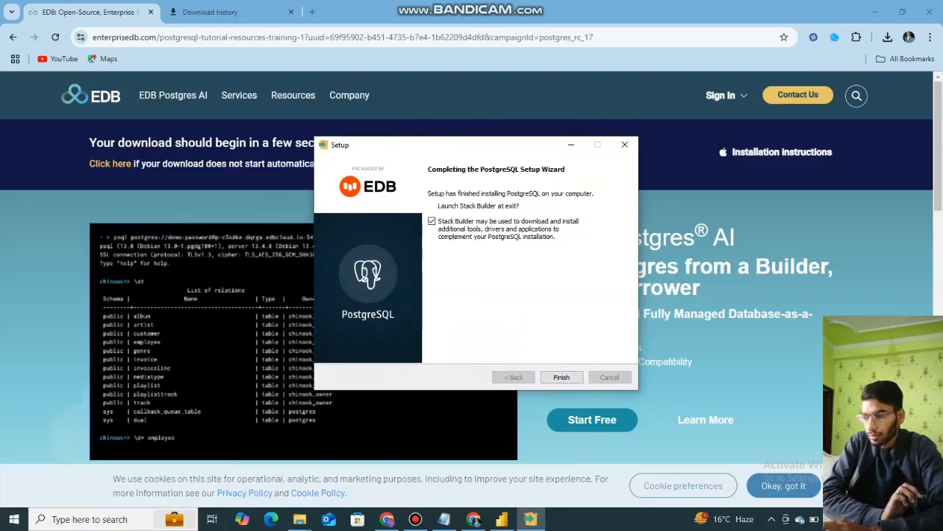
# - Finish the setup with Stack Builder launching, and choose PostgreSQL 17 (x64) on port 5432 as its target installation
pyautogui.press('Return')
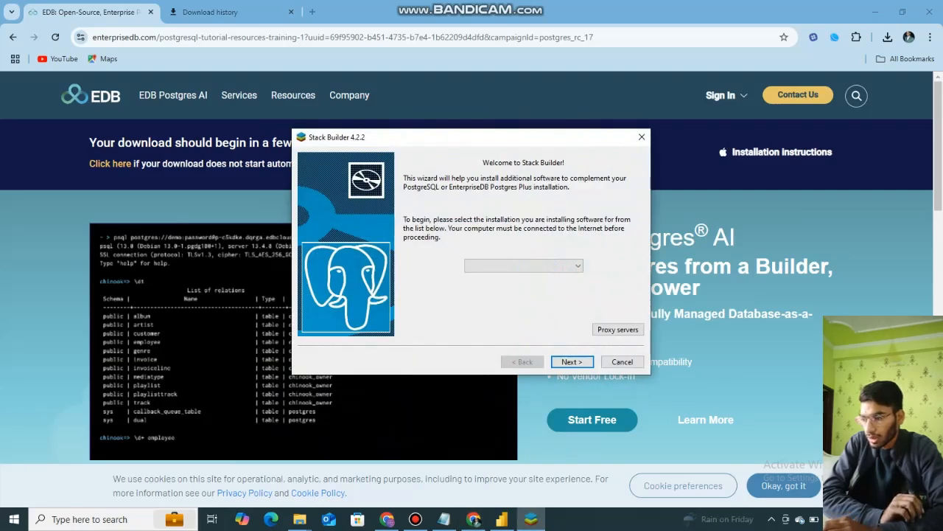
pyautogui.click(524, 266)
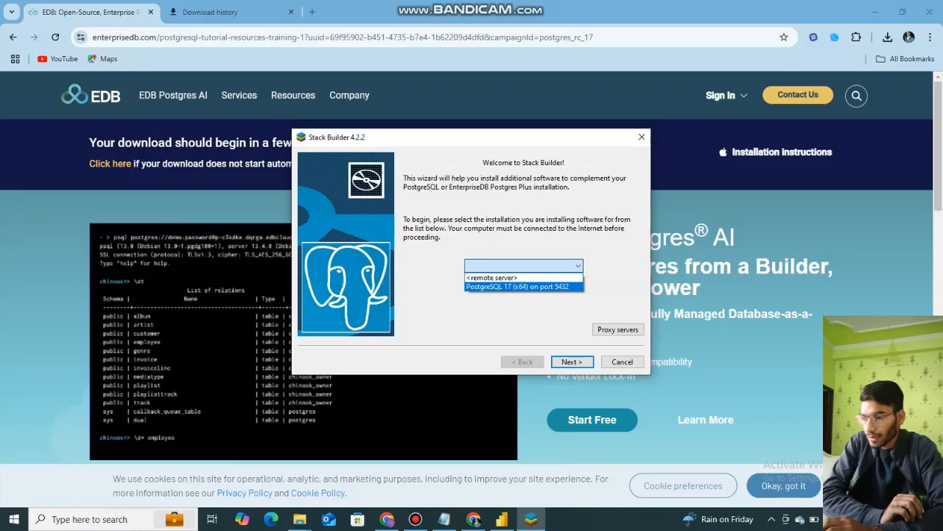
pyautogui.click(518, 287)
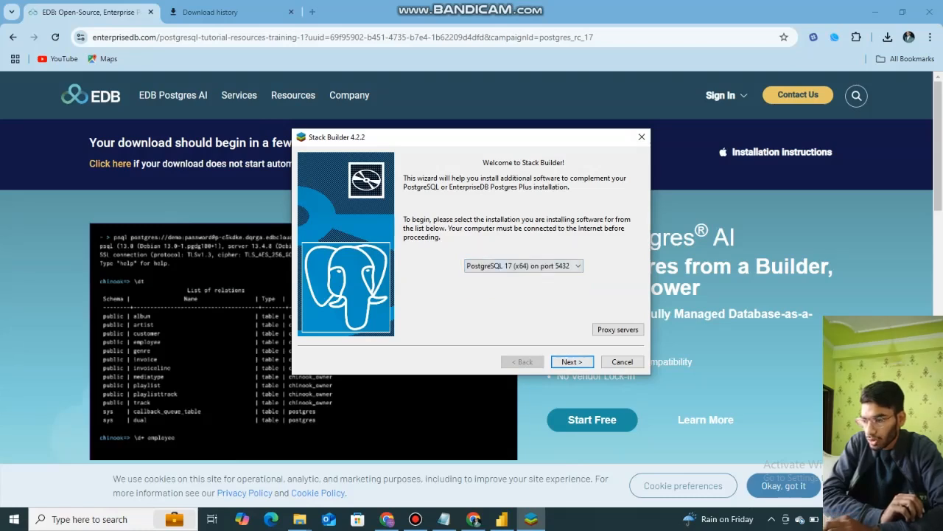
pyautogui.click(572, 361)
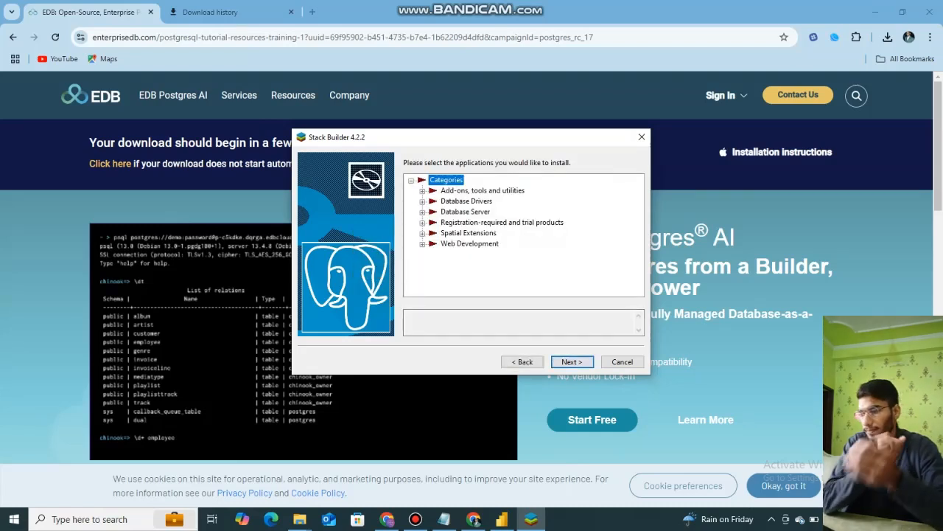
# - Select the database drivers Npgsql v3.2.6-3 and psqlODBC (64 bit) v13.02.0000-1 for installation and proceed to the package review
pyautogui.click(423, 191)
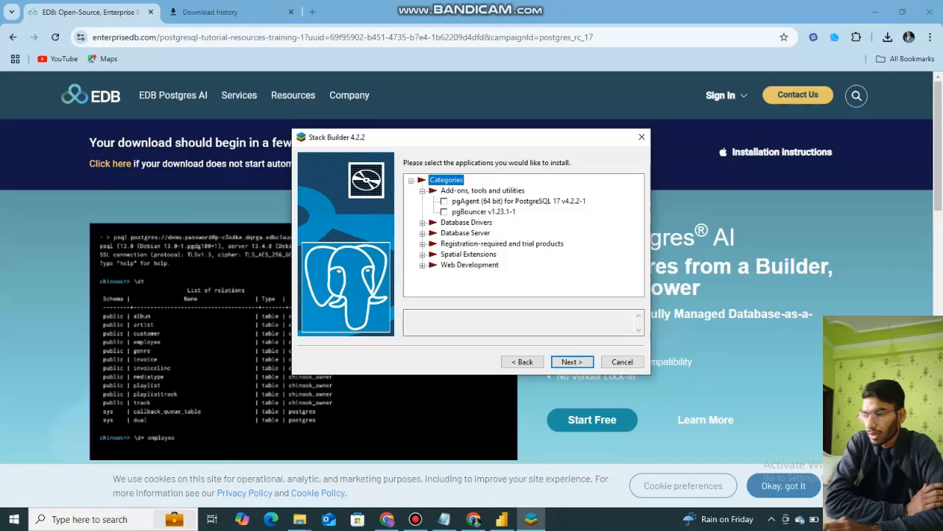
pyautogui.click(423, 222)
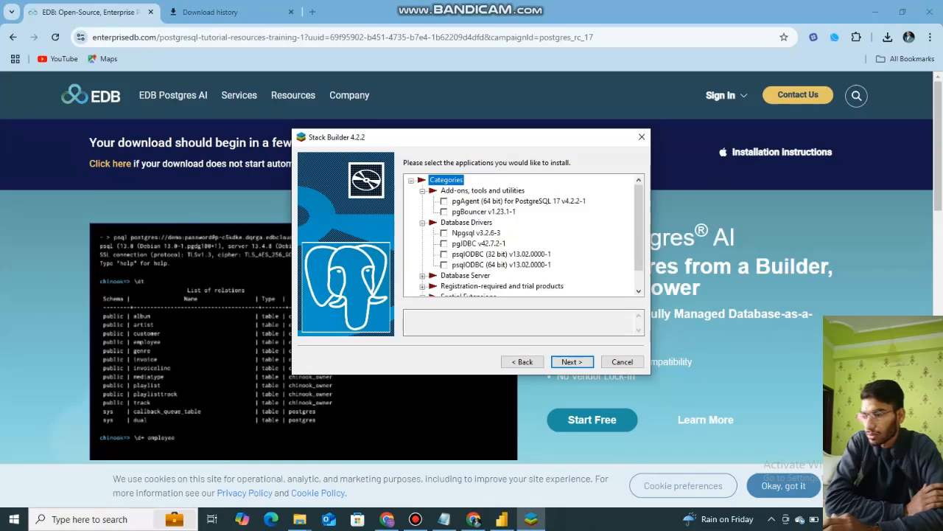
pyautogui.click(476, 233)
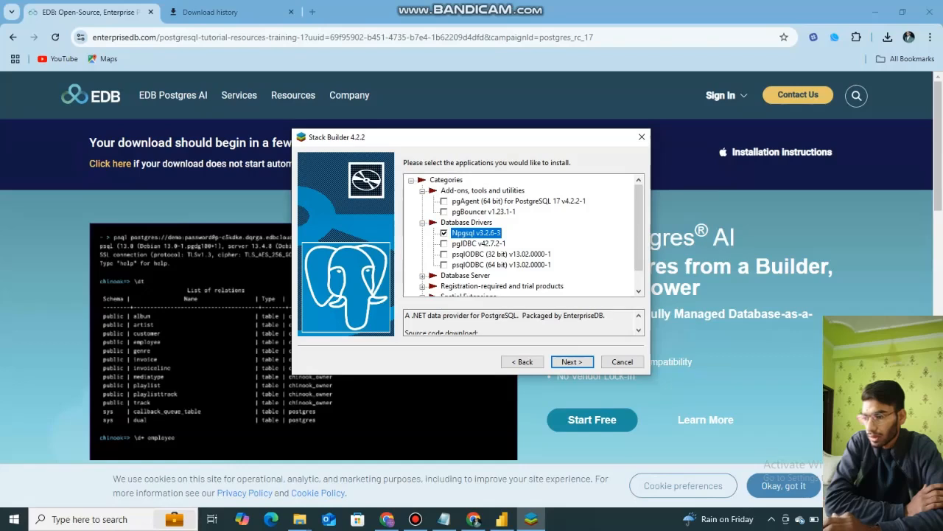
pyautogui.click(444, 265)
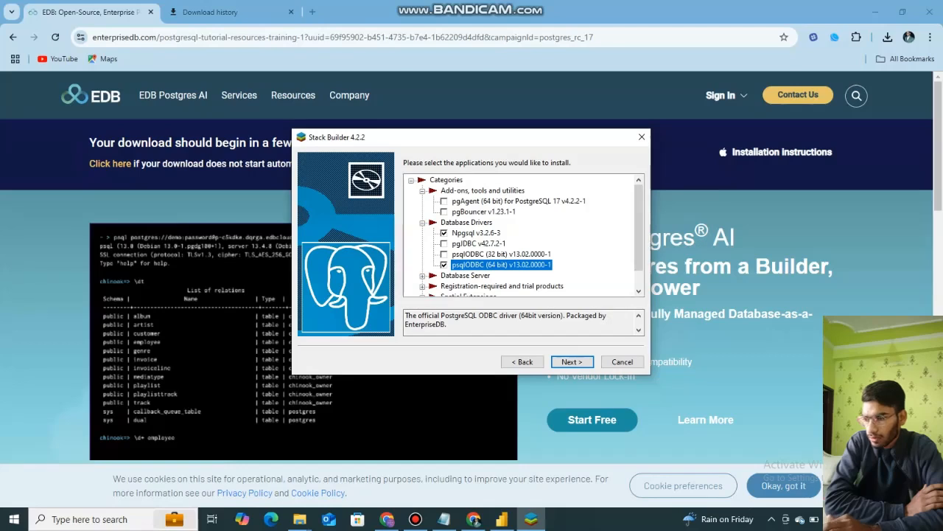
pyautogui.scroll(-1, 523, 235)
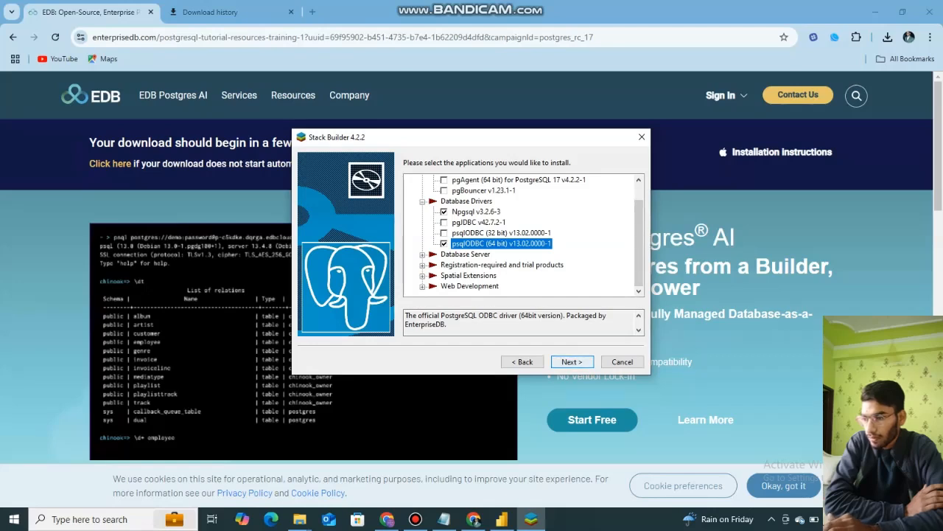
pyautogui.click(572, 361)
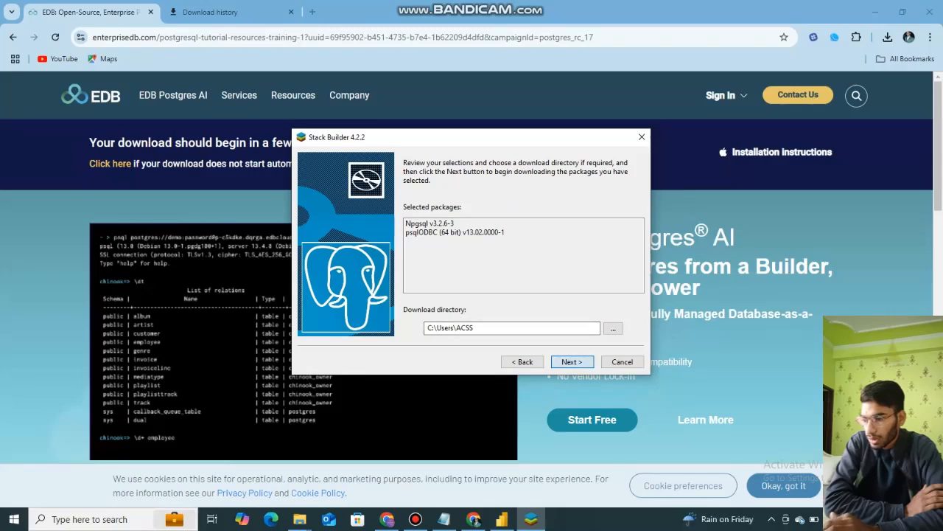
# - Download the selected driver packages to the default directory and bring the Stack Builder window back to the front
pyautogui.press('Return')
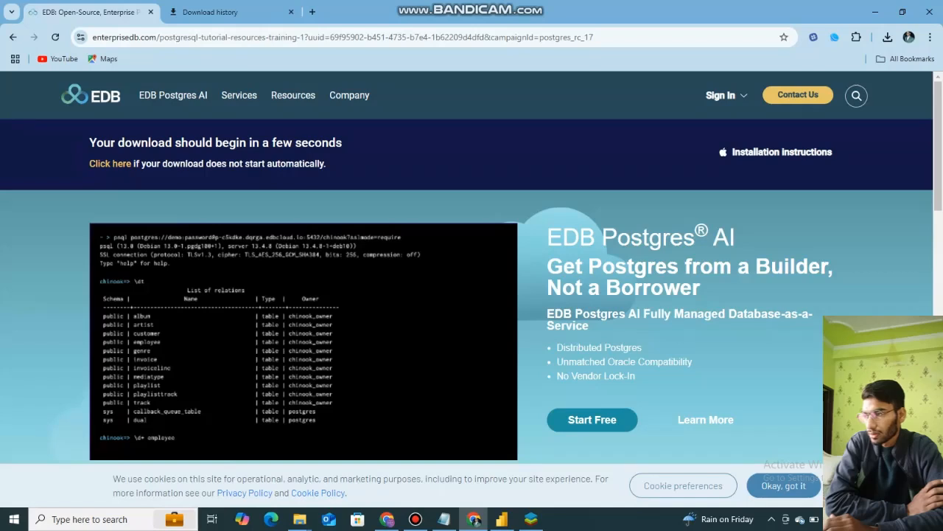
pyautogui.moveTo(531, 520)
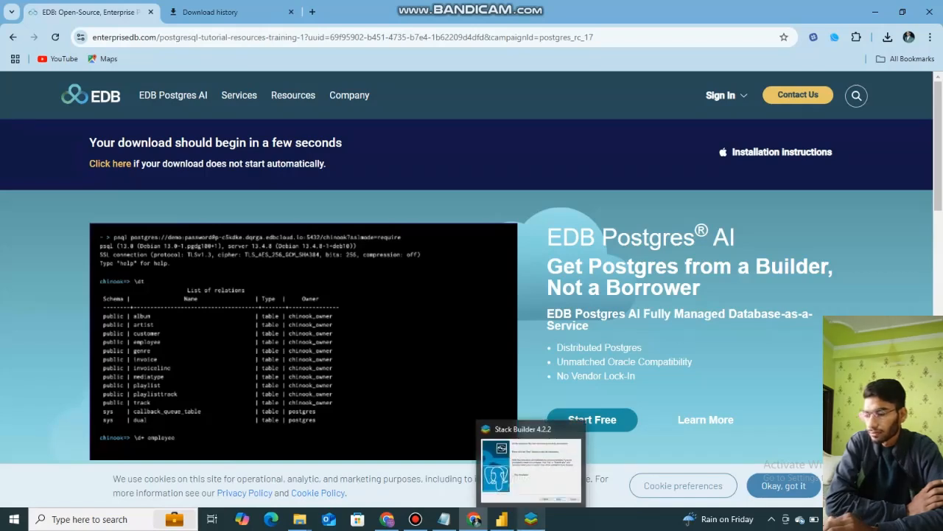
pyautogui.click(531, 518)
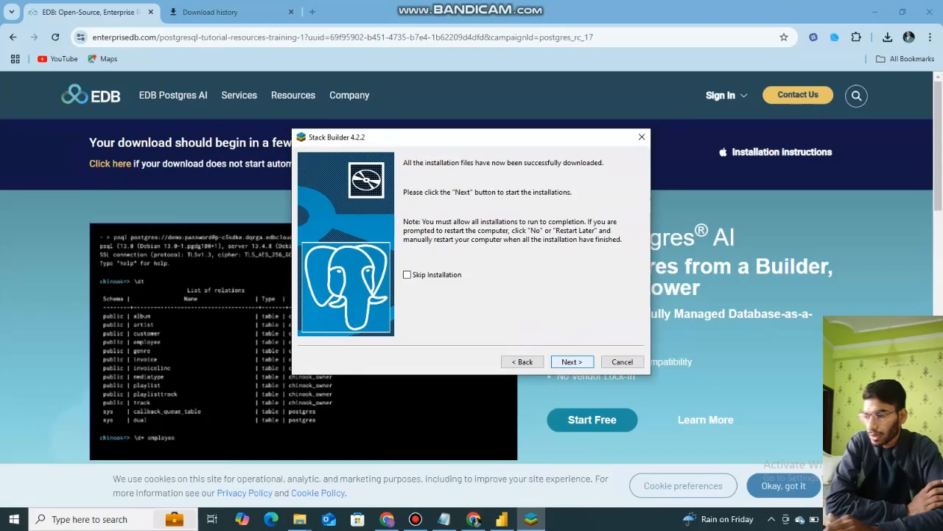
# - Start the driver installations and install Npgsql for Microsoft .Net 4.5 in its default directory, completing its setup wizard
pyautogui.click(573, 362)
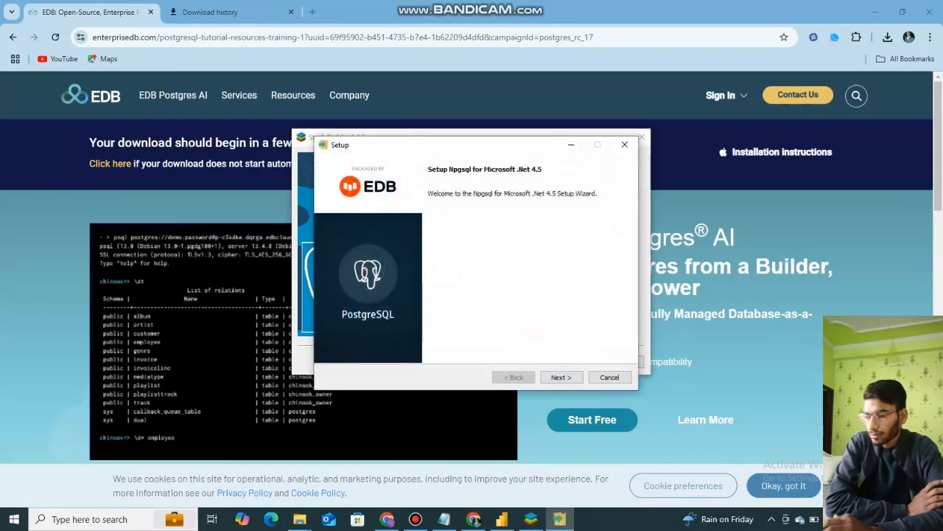
pyautogui.press('Return')
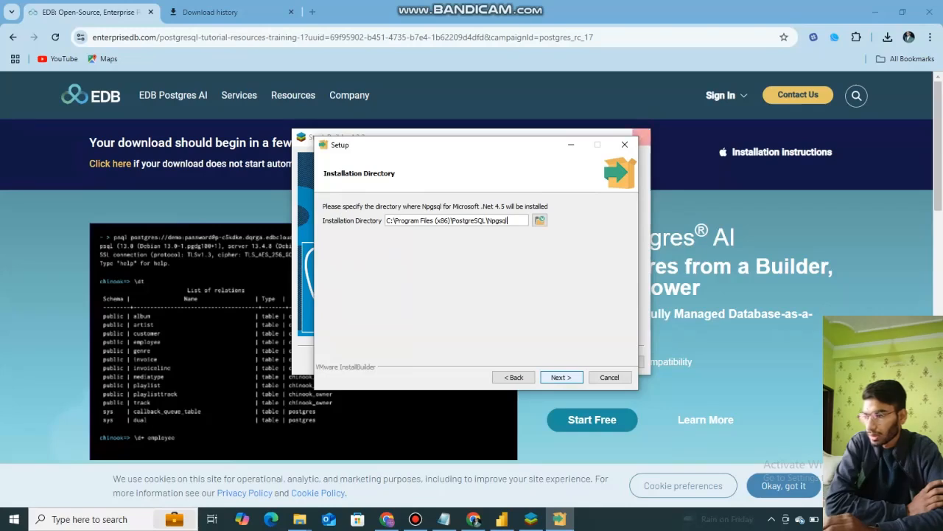
pyautogui.press('Return')
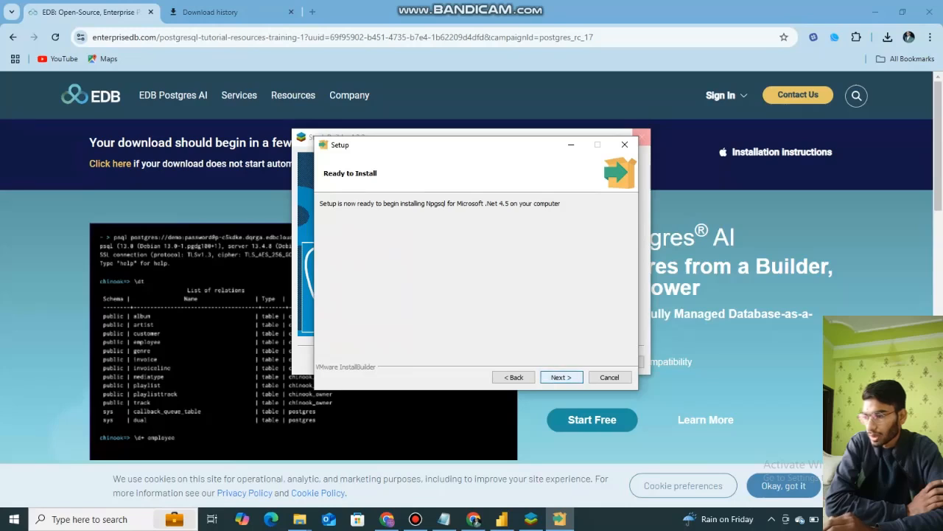
pyautogui.press('Return')
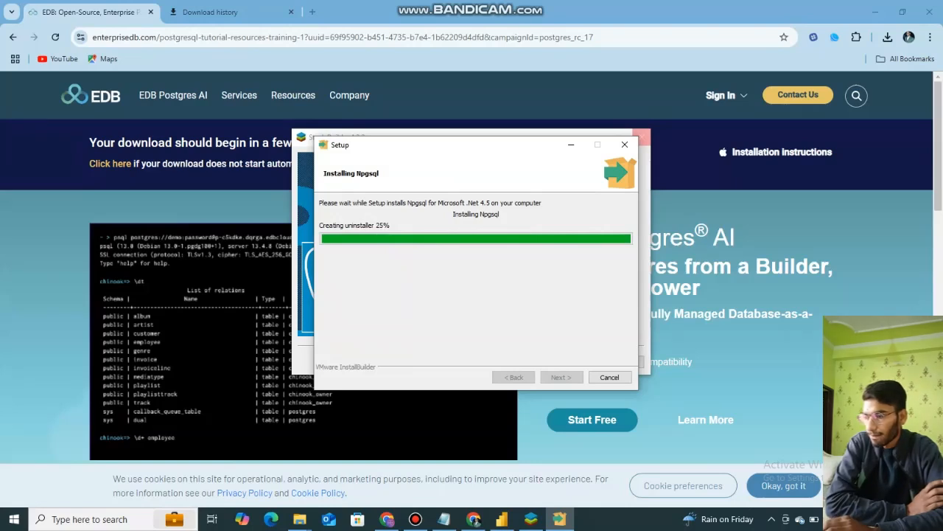
pyautogui.moveTo(489, 146); pyautogui.dragTo(423, 88)
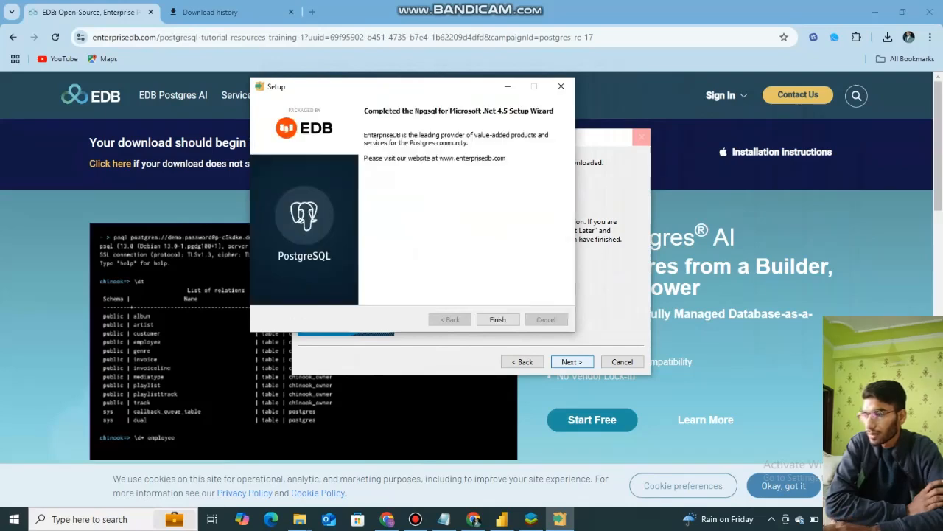
pyautogui.click(498, 319)
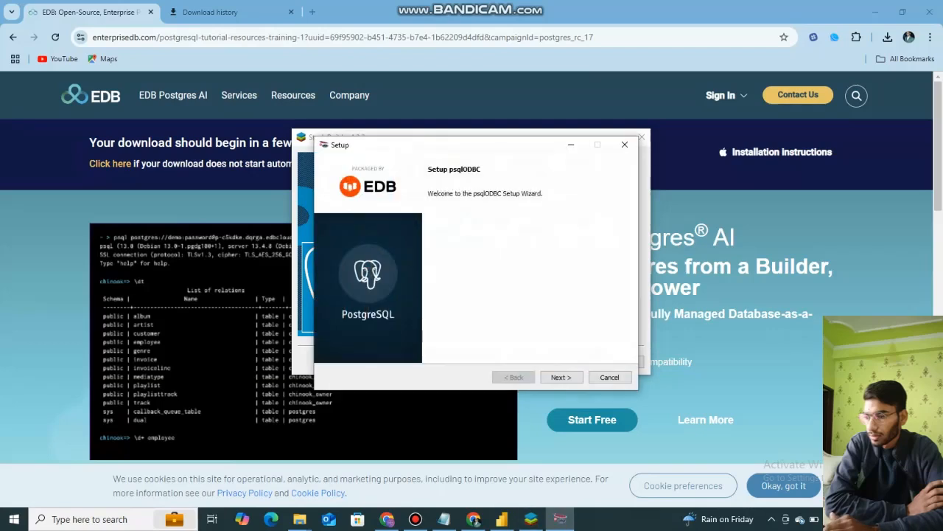
# - Install psqlODBC in its default directory, complete its setup wizard and finish Stack Builder
pyautogui.click(562, 377)
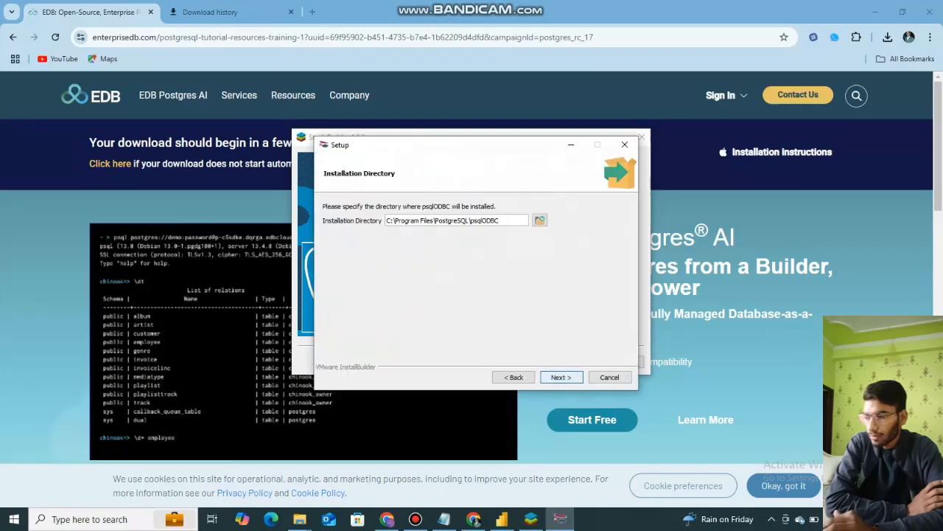
pyautogui.click(561, 377)
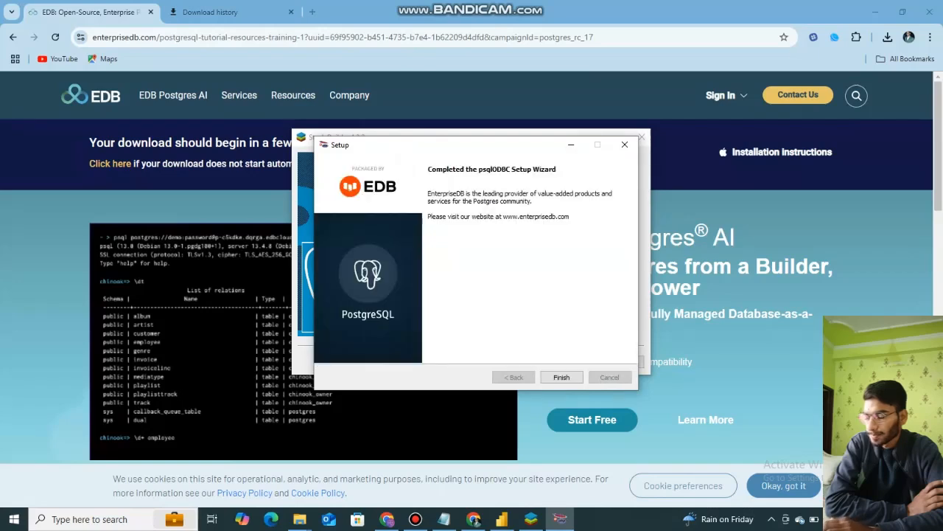
pyautogui.click(562, 377)
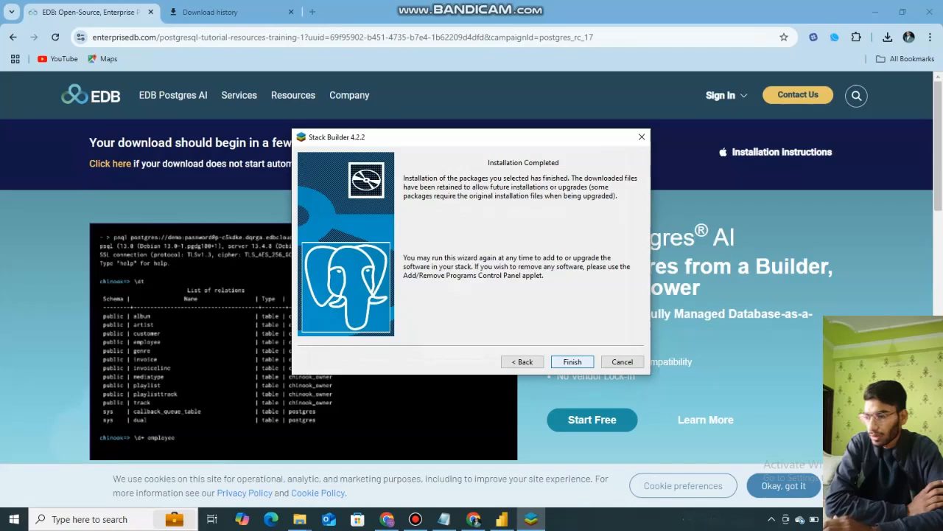
pyautogui.press('Return')
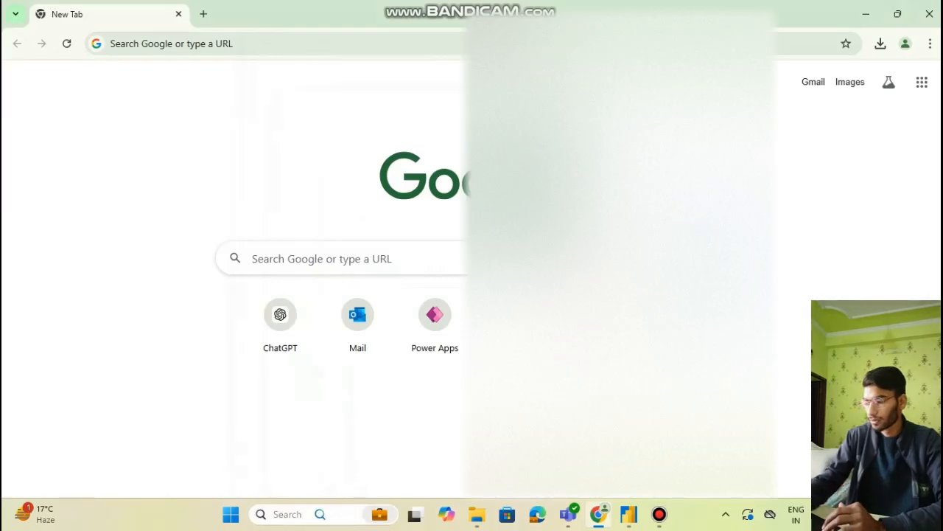
# - Search Windows for "odb" and open ODBC Data Sources (64-bit)
pyautogui.press('super')
pyautogui.write('od')
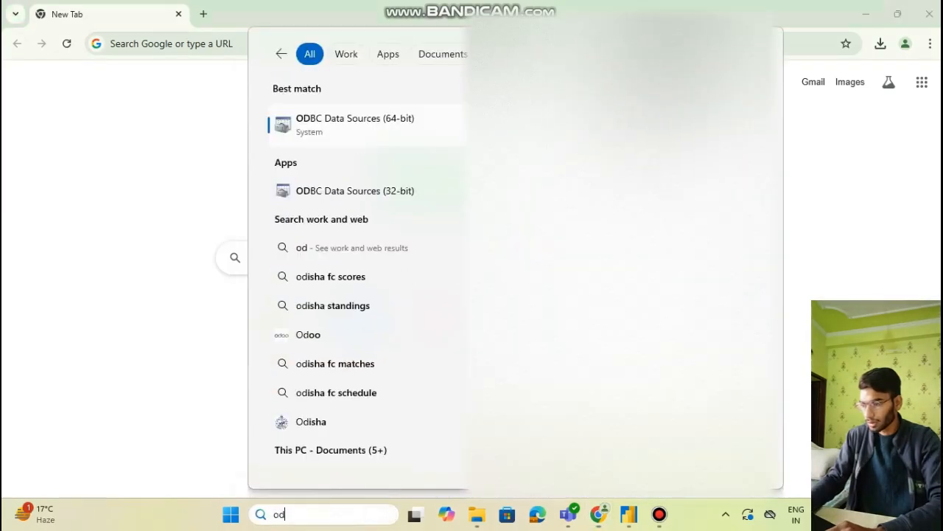
pyautogui.write('b')
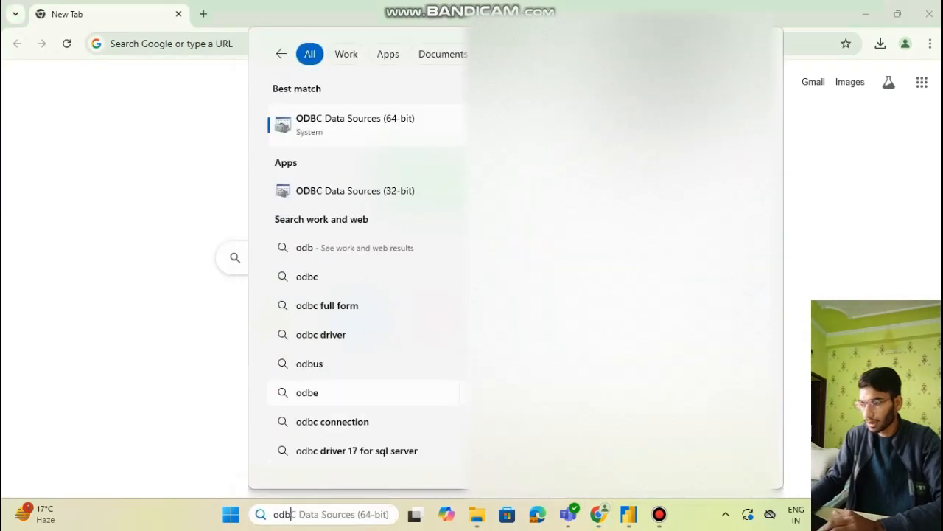
pyautogui.press('Return')
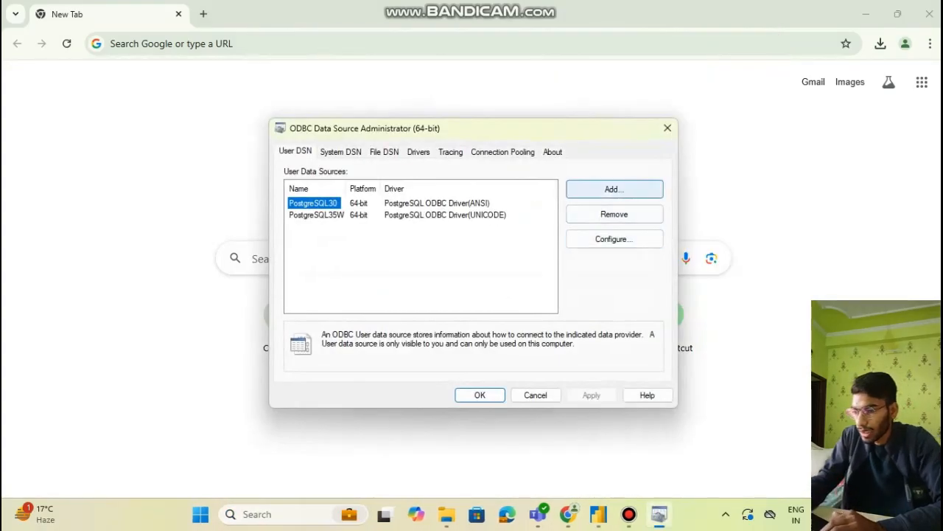
# - Add a user data source based on the PostgreSQL ODBC Driver(UNICODE) and move its setup window fully into view
pyautogui.click(614, 190)
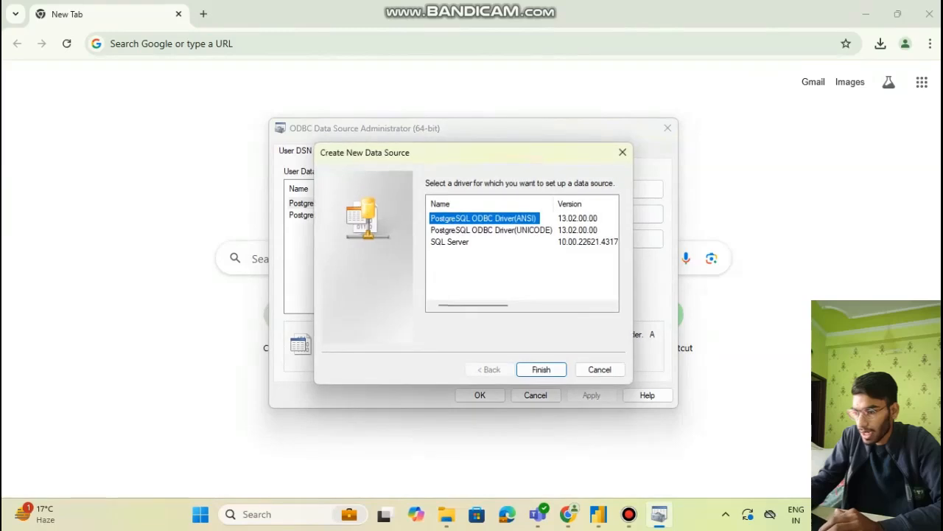
pyautogui.click(491, 230)
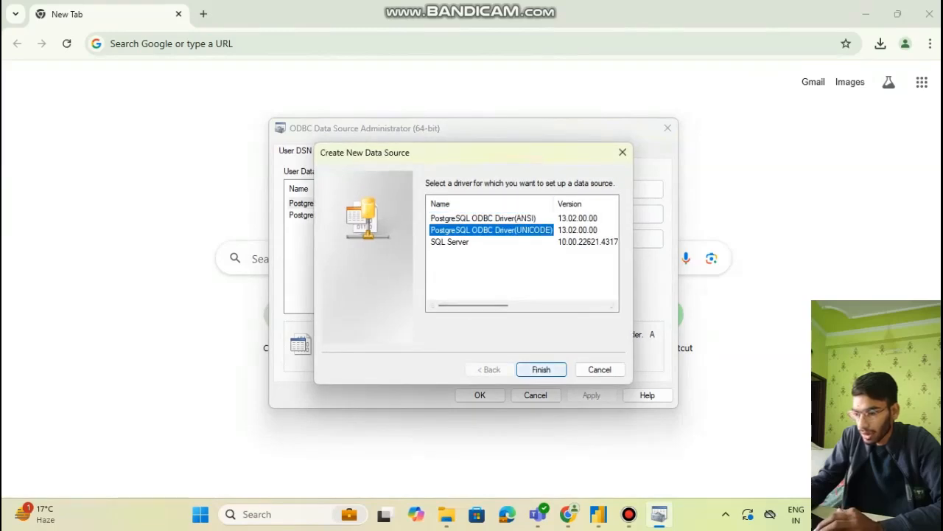
pyautogui.press('Return')
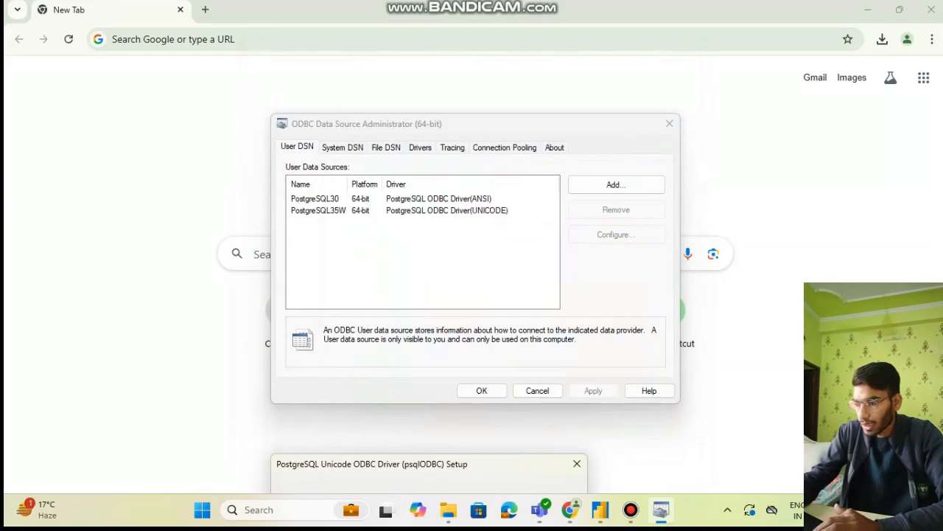
pyautogui.moveTo(522, 474); pyautogui.dragTo(590, 197)
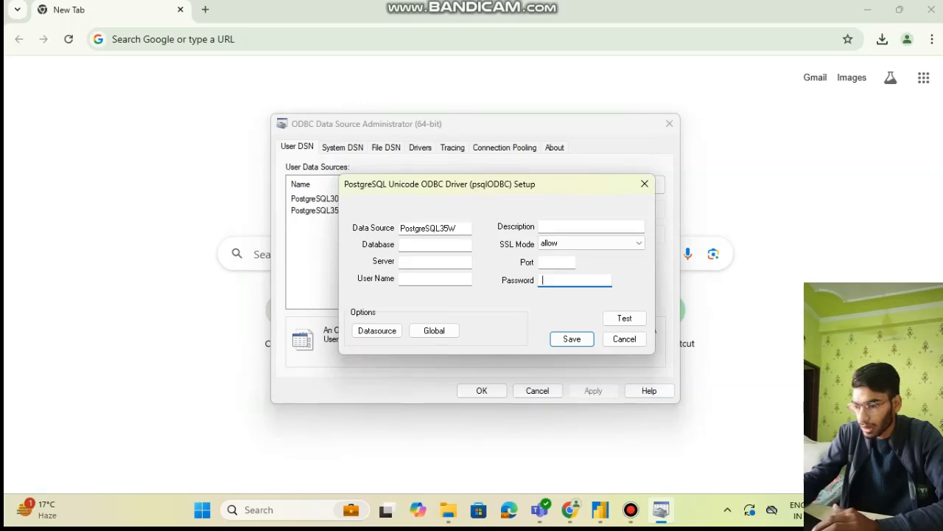
# - Set the SSL mode of the PostgreSQL35W data source to allow
pyautogui.click(557, 262)
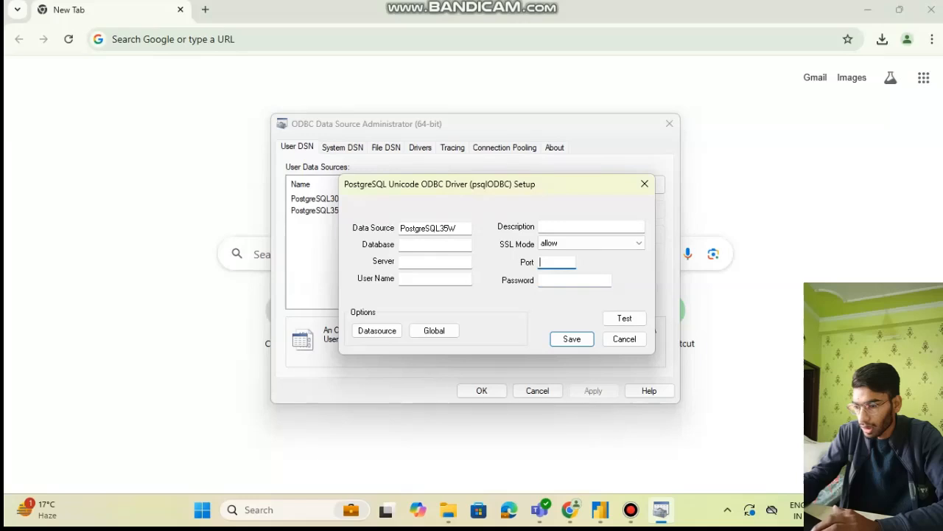
pyautogui.click(591, 243)
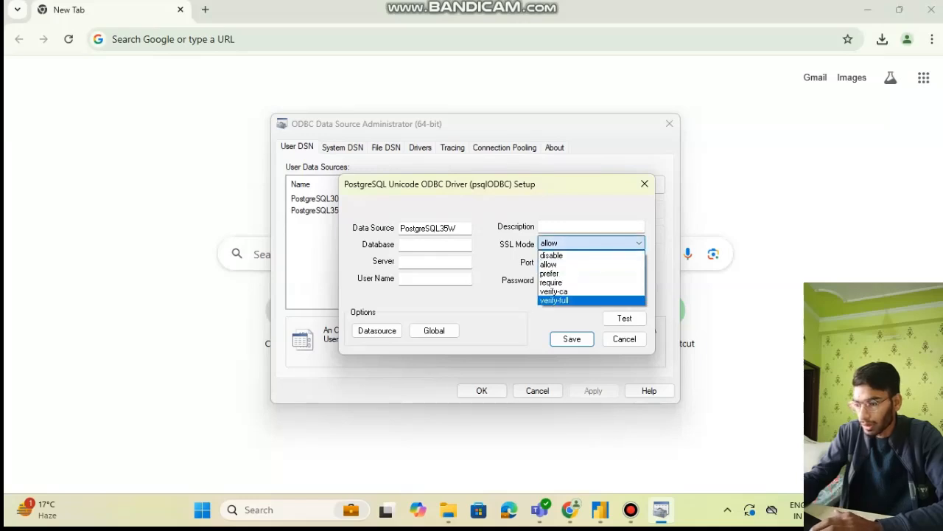
pyautogui.click(566, 264)
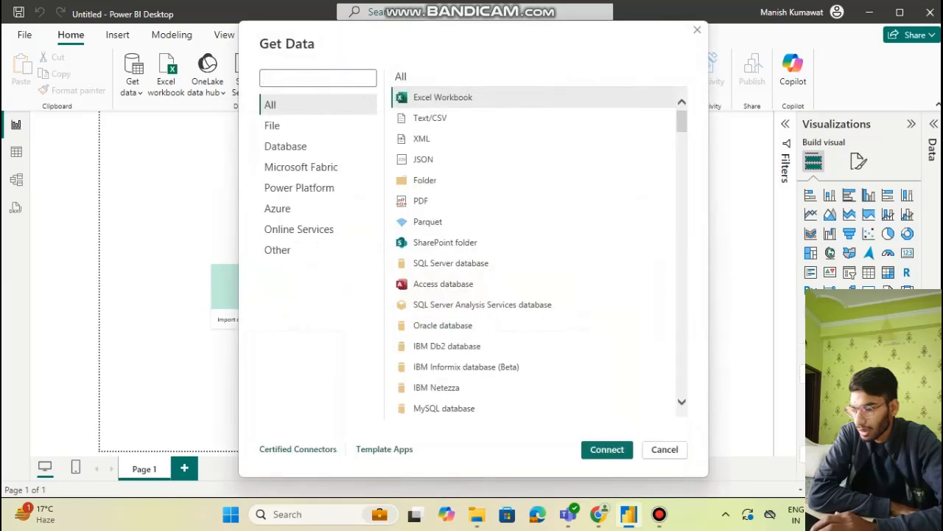
# - In Power BI Desktop, connect to an ODBC source from the Other data category using the data source name PostgreSQL35W
pyautogui.click(277, 250)
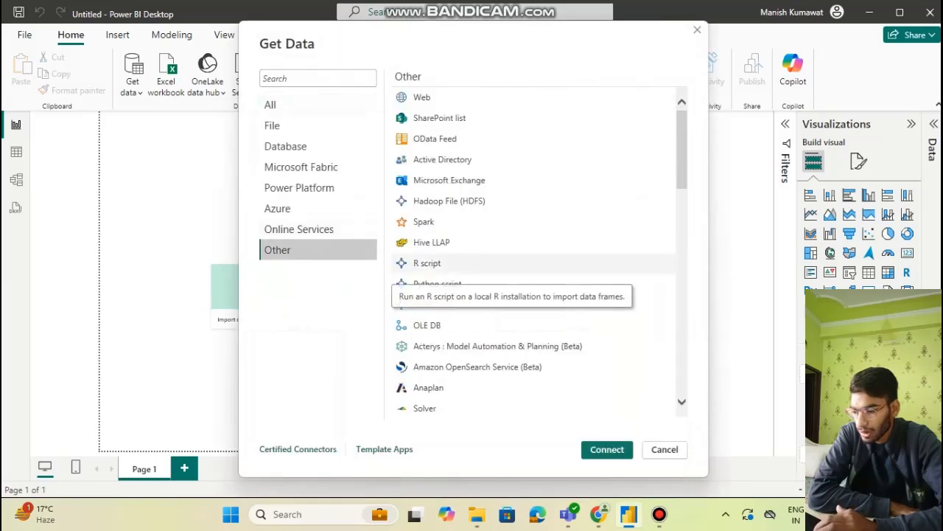
pyautogui.click(424, 304)
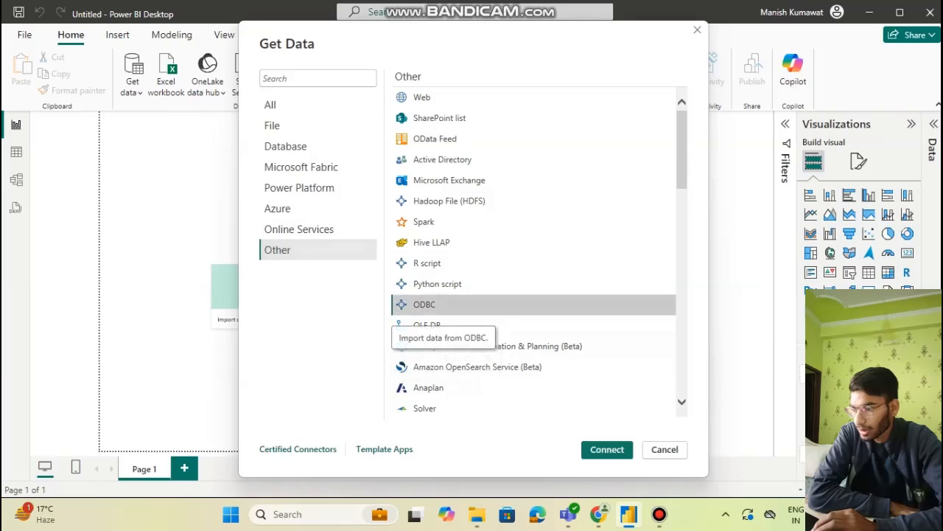
pyautogui.click(627, 451)
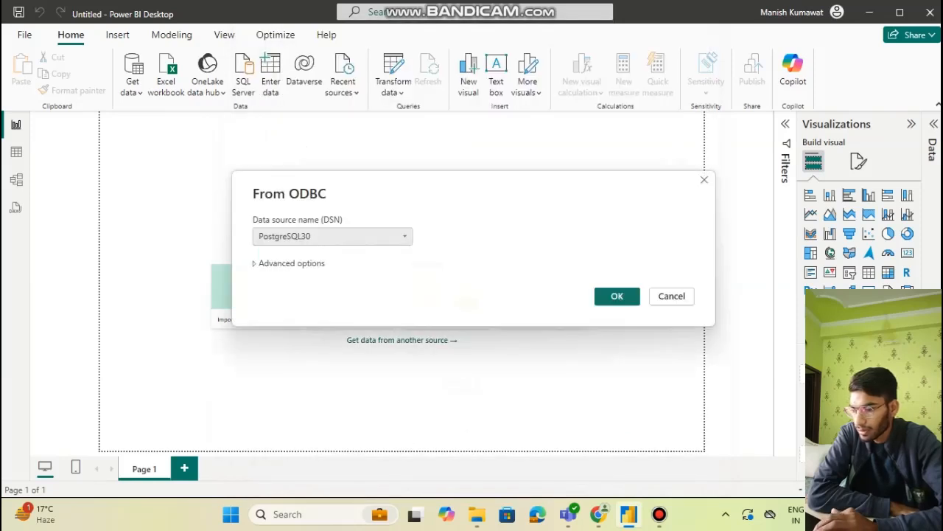
pyautogui.click(333, 236)
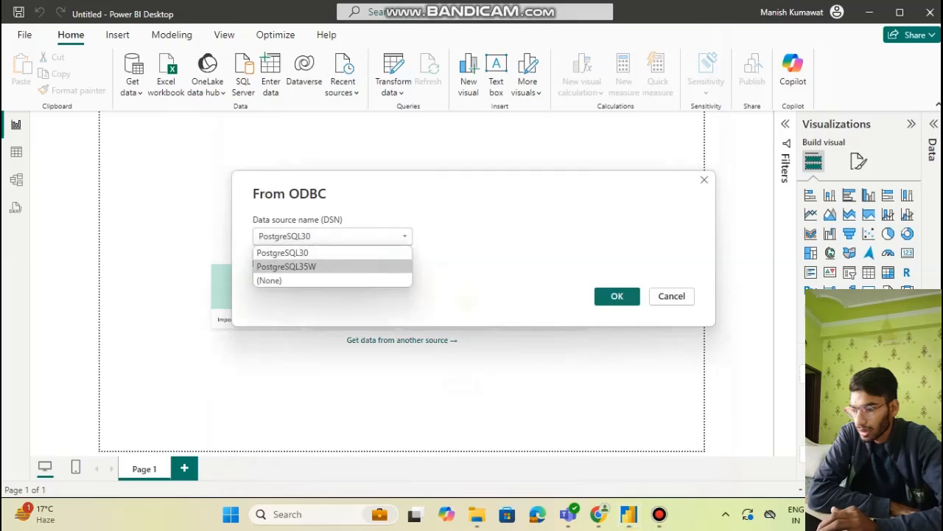
pyautogui.click(331, 266)
pyautogui.click(617, 296)
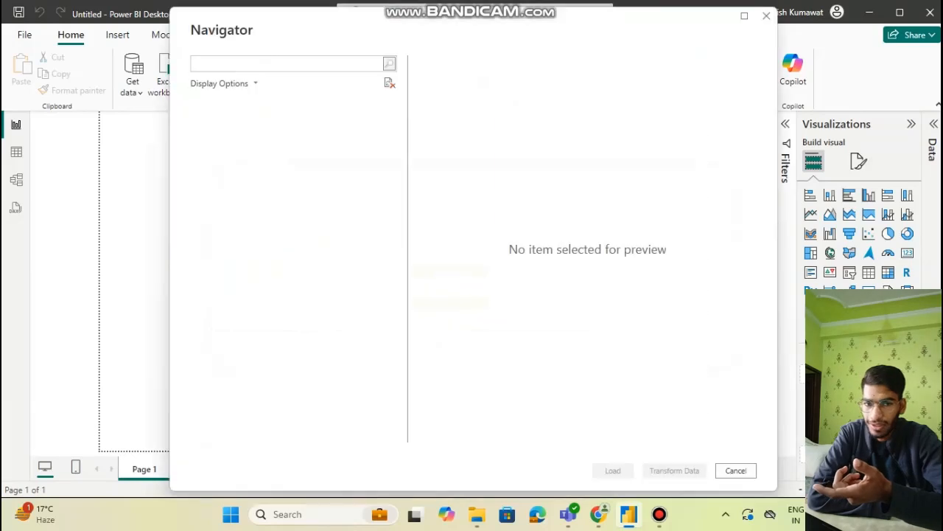